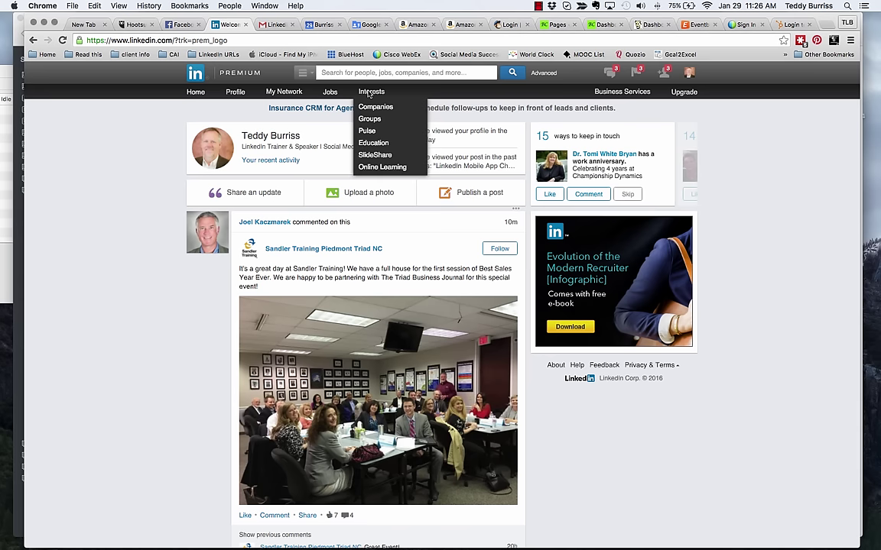
Open the Association for Talent Development (ATD) group from the Groups area
{"action": "left_click", "coordinate": [374, 120]}
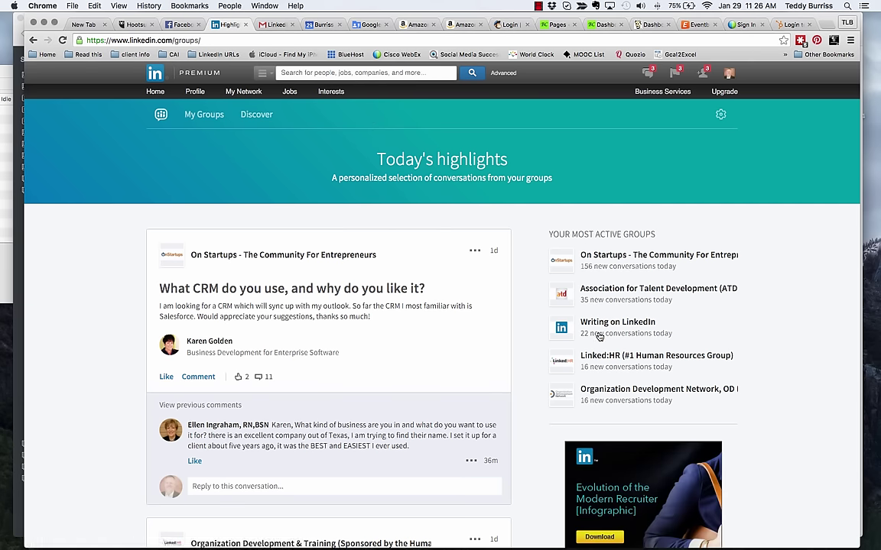
{"action": "left_click", "coordinate": [642, 289]}
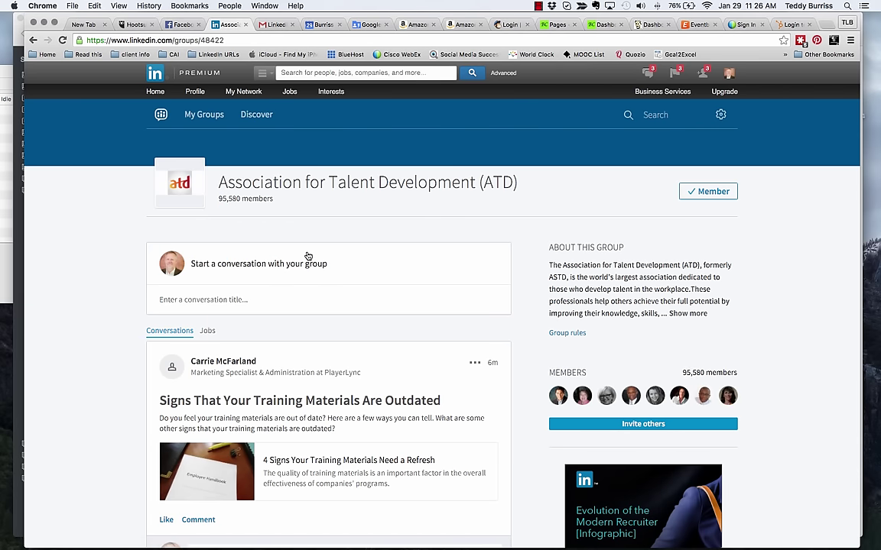
Open the ATD group's 95,580-member list and scroll through it and back to the top
{"action": "left_click", "coordinate": [248, 200]}
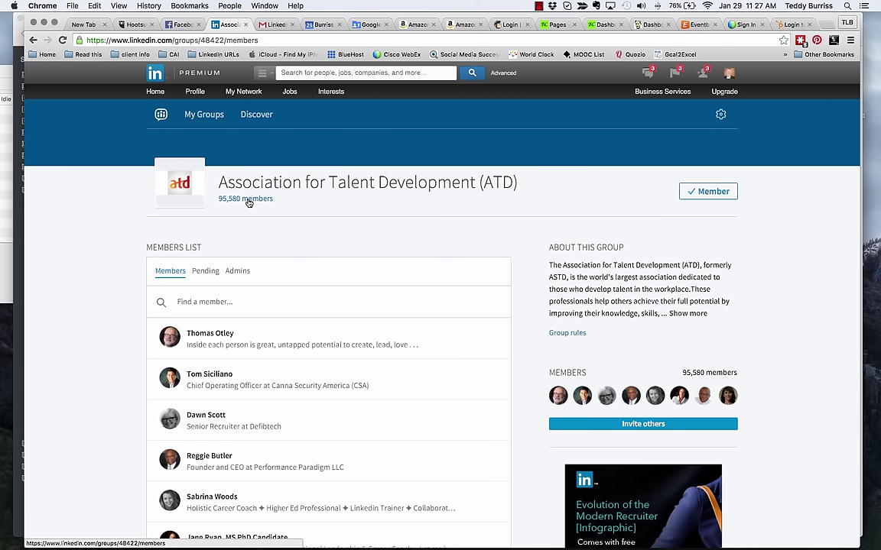
{"action": "scroll", "coordinate": [341, 417], "scroll_direction": "down", "scroll_amount": 5}
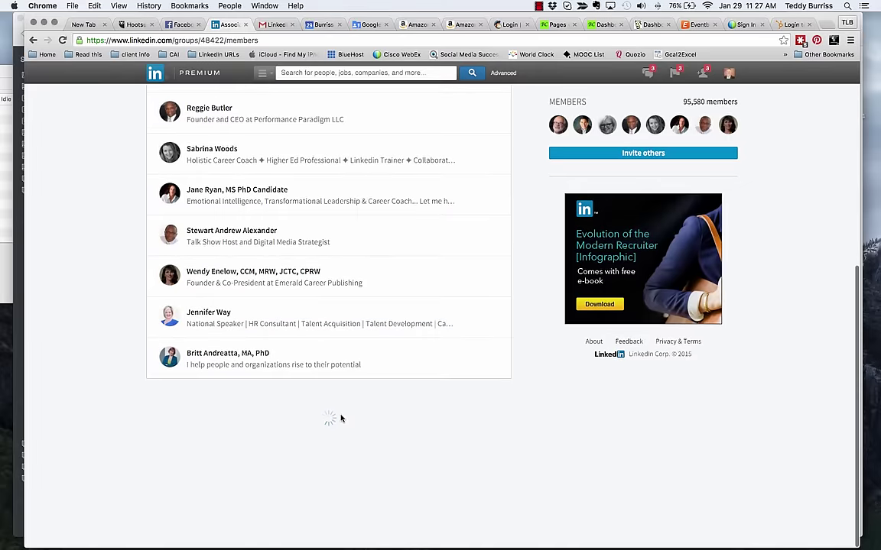
{"action": "scroll", "coordinate": [341, 418], "scroll_direction": "down", "scroll_amount": 5}
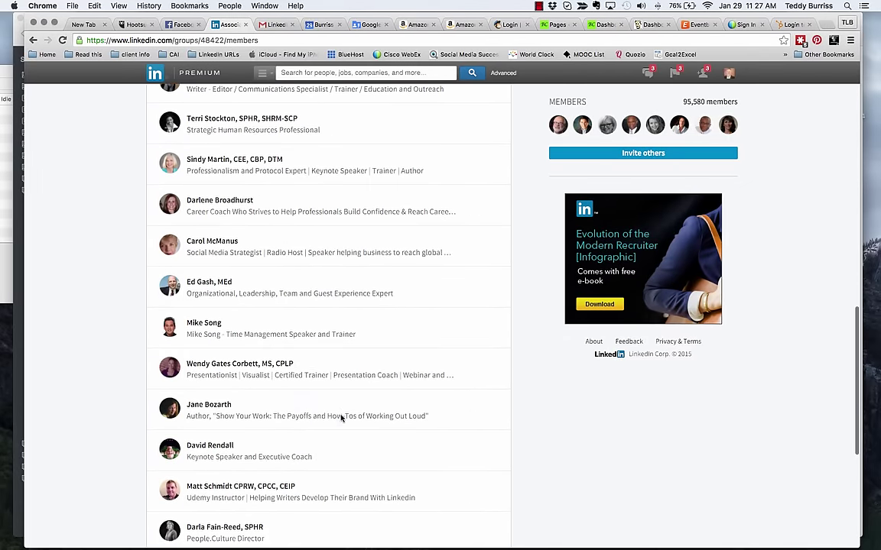
{"action": "scroll", "coordinate": [340, 418], "scroll_direction": "up", "scroll_amount": 3}
{"action": "scroll", "coordinate": [340, 418], "scroll_direction": "up", "scroll_amount": 15}
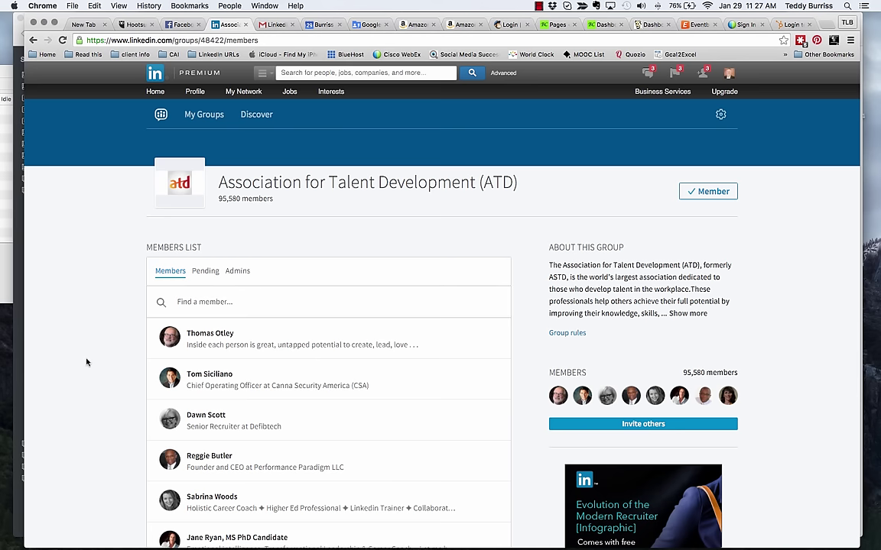
Search the group's members for Facilitator, Leadership coach, then Executive director
{"action": "left_click", "coordinate": [234, 298]}
{"action": "type", "text": "Facilitator"}
{"action": "key", "text": "Return"}
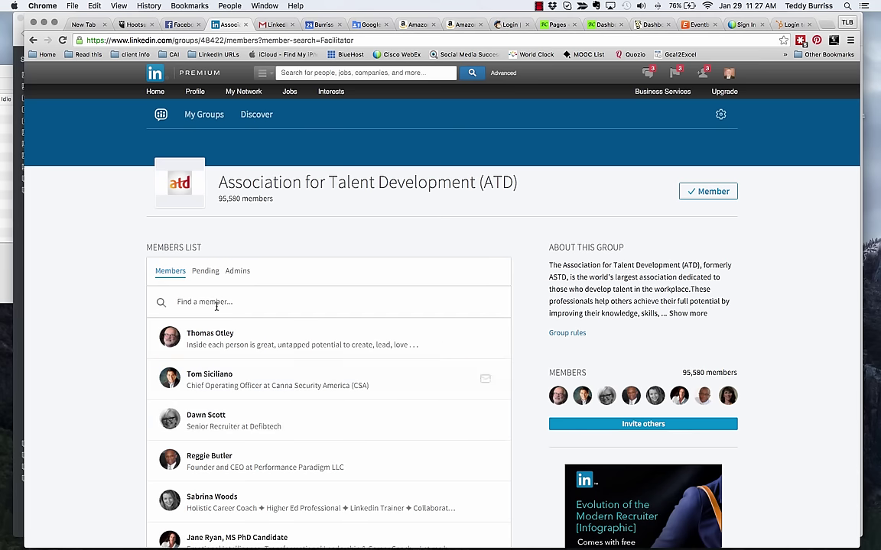
{"action": "type", "text": "Leadership coach"}
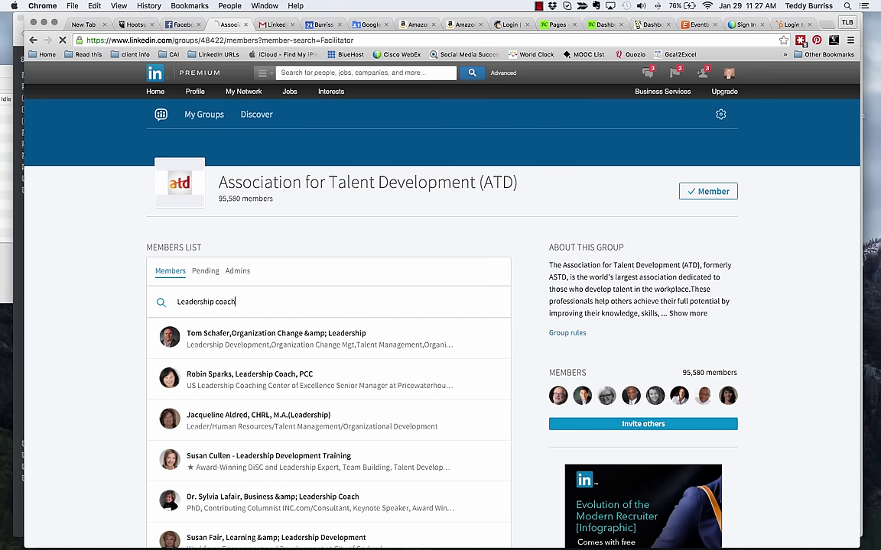
{"action": "key", "text": "Return"}
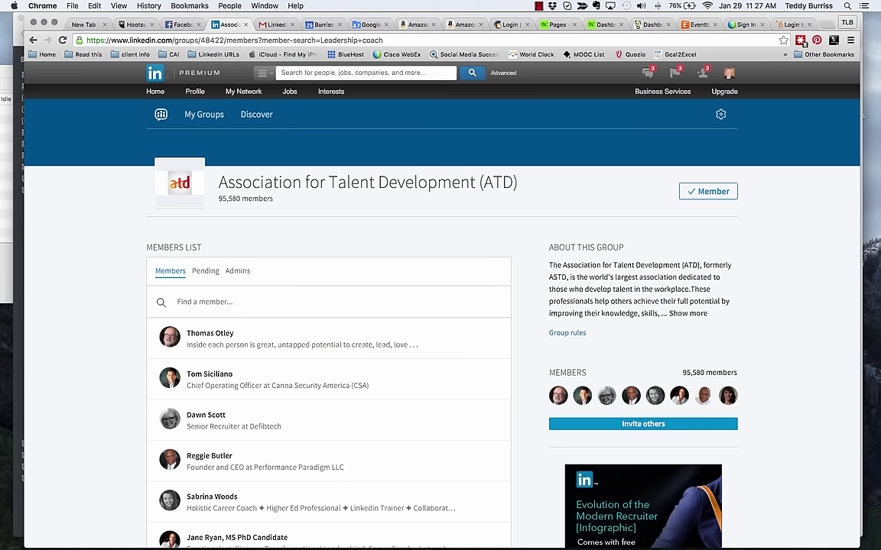
{"action": "left_click", "coordinate": [215, 304]}
{"action": "type", "text": "Executive director"}
{"action": "key", "text": "Return"}
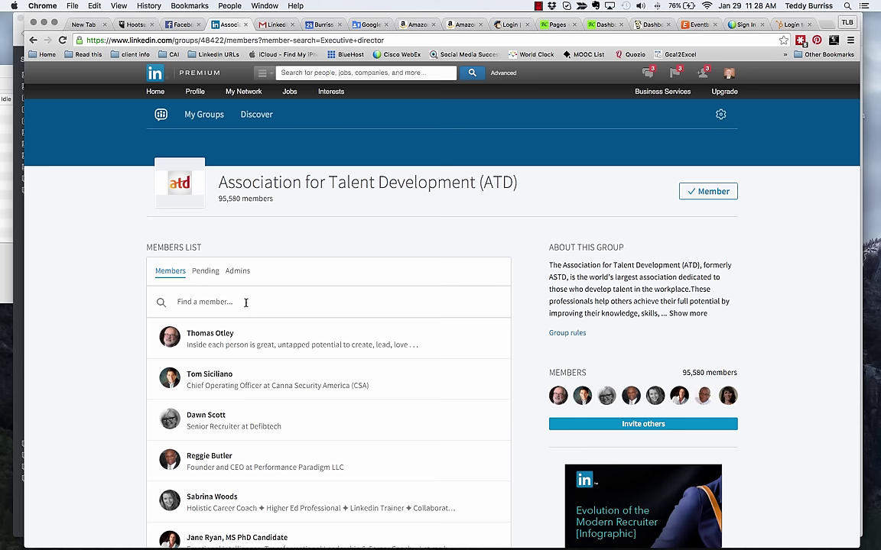
Filter members by 'leadership coach', then trim it to 'coach' and browse the results
{"action": "type", "text": "leadership coach"}
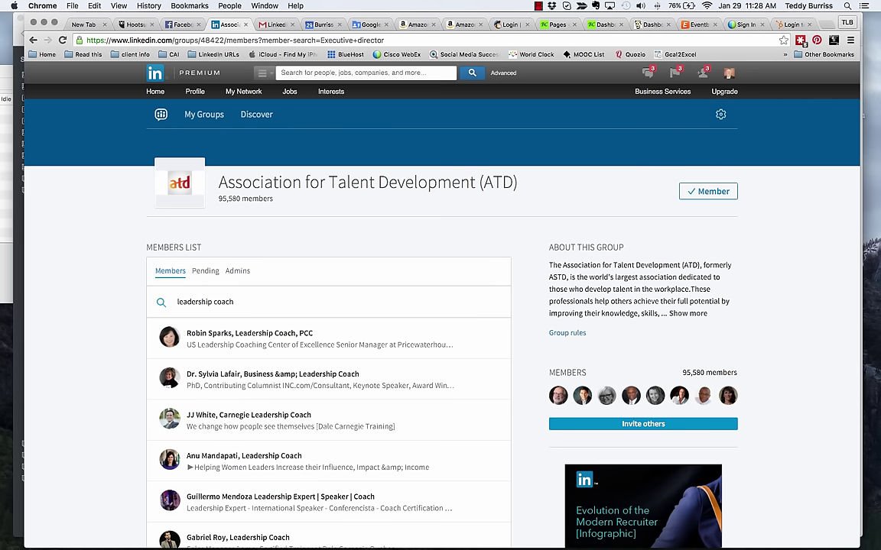
{"action": "scroll", "coordinate": [58, 429], "scroll_direction": "down", "scroll_amount": 5}
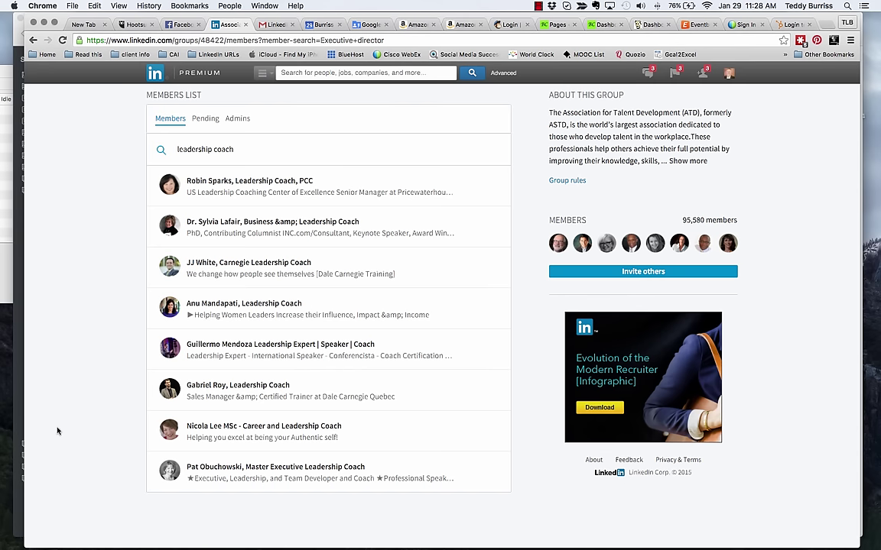
{"action": "key", "text": "alt+Left"}
{"action": "key", "text": "shift+alt+Left"}
{"action": "key", "text": "BackSpace"}
{"action": "scroll", "coordinate": [84, 431], "scroll_direction": "down", "scroll_amount": 3}
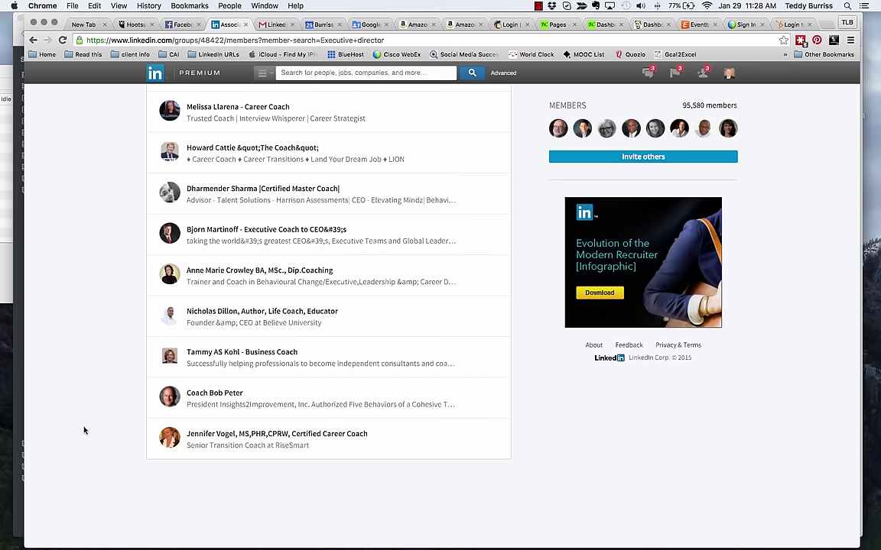
{"action": "scroll", "coordinate": [84, 430], "scroll_direction": "up", "scroll_amount": 5}
{"action": "scroll", "coordinate": [84, 431], "scroll_direction": "up", "scroll_amount": 5}
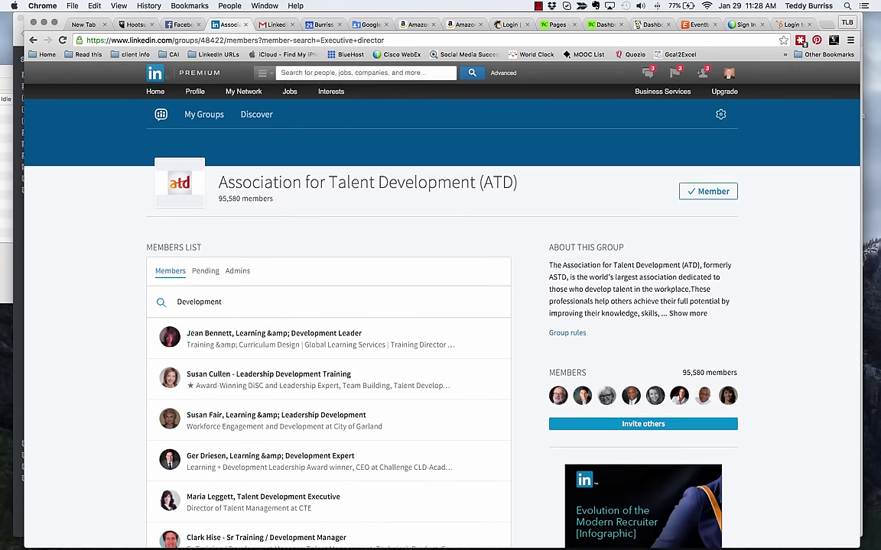
Filter the member list by 'Talent' and scroll through the matches
{"action": "scroll", "coordinate": [329, 313], "scroll_direction": "down", "scroll_amount": 5}
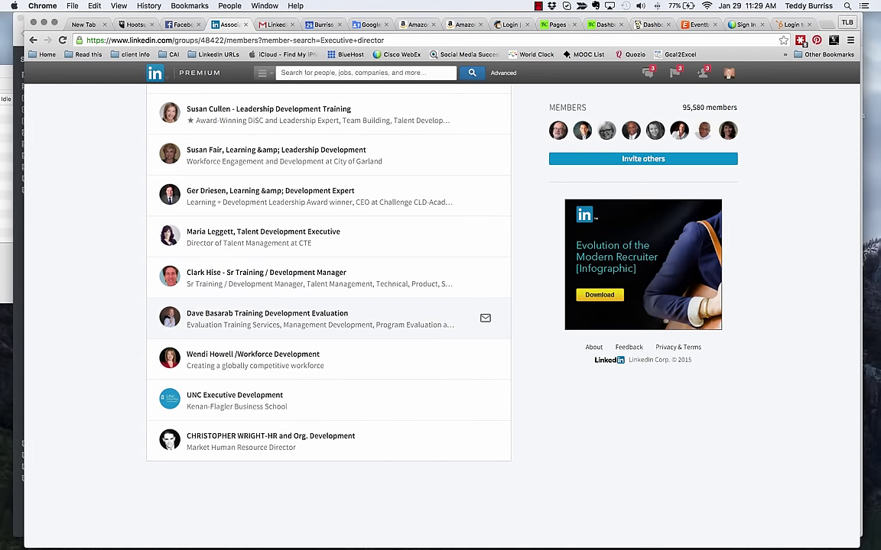
{"action": "scroll", "coordinate": [329, 313], "scroll_direction": "up", "scroll_amount": 5}
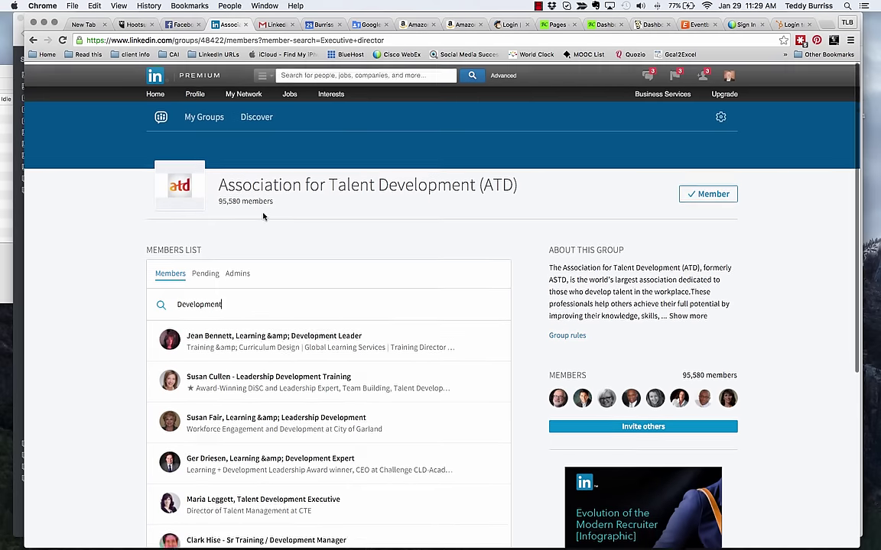
{"action": "type", "text": "Talent"}
{"action": "scroll", "coordinate": [101, 403], "scroll_direction": "down", "scroll_amount": 5}
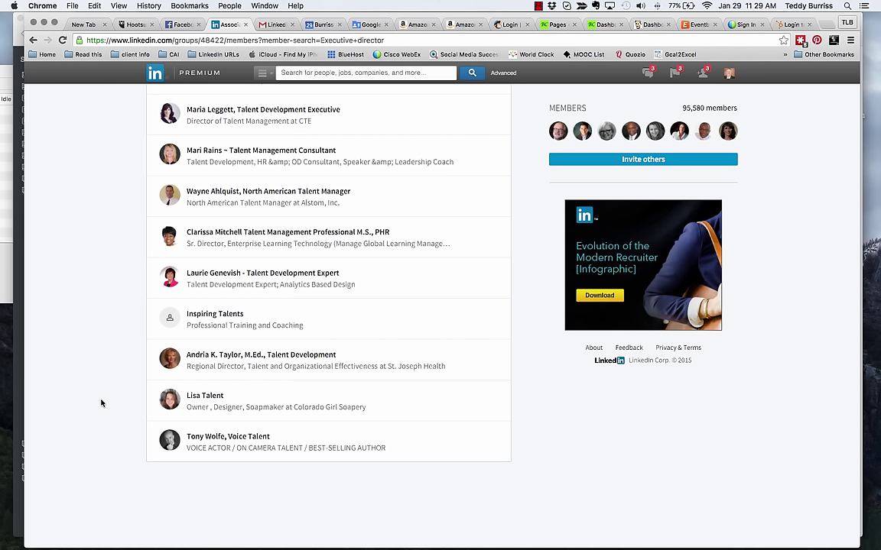
{"action": "scroll", "coordinate": [101, 402], "scroll_direction": "up", "scroll_amount": 5}
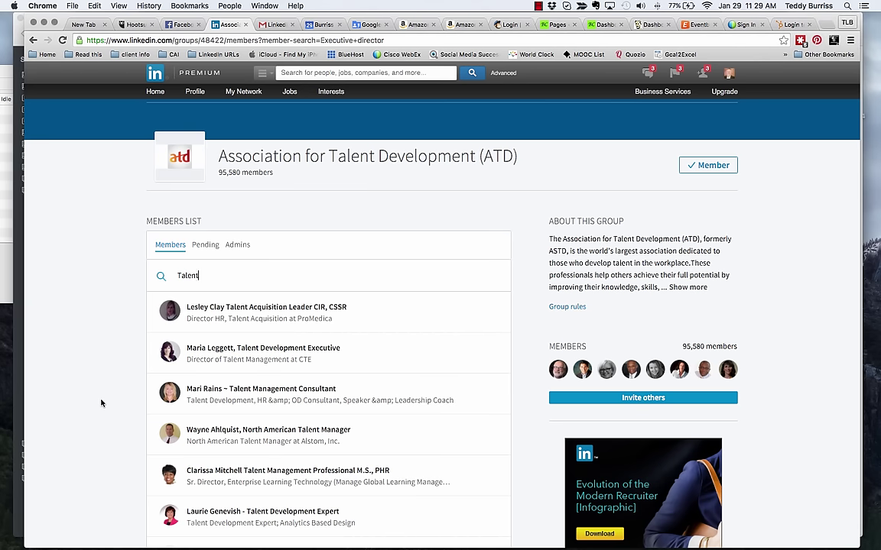
Run an Advanced People Search for 'Leadership Coach' limited to the ATD group
{"action": "left_click", "coordinate": [505, 76]}
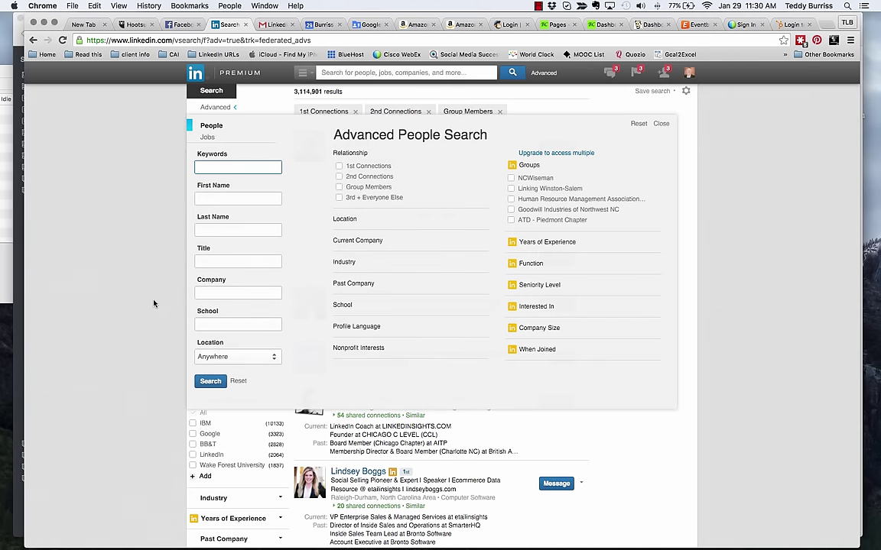
{"action": "scroll", "coordinate": [152, 304], "scroll_direction": "up", "scroll_amount": 1}
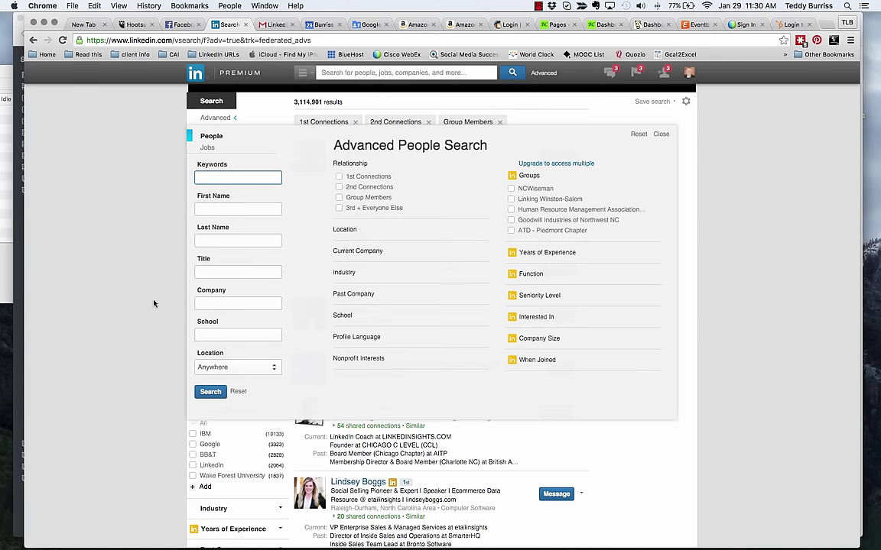
{"action": "scroll", "coordinate": [551, 197], "scroll_direction": "down", "scroll_amount": 5}
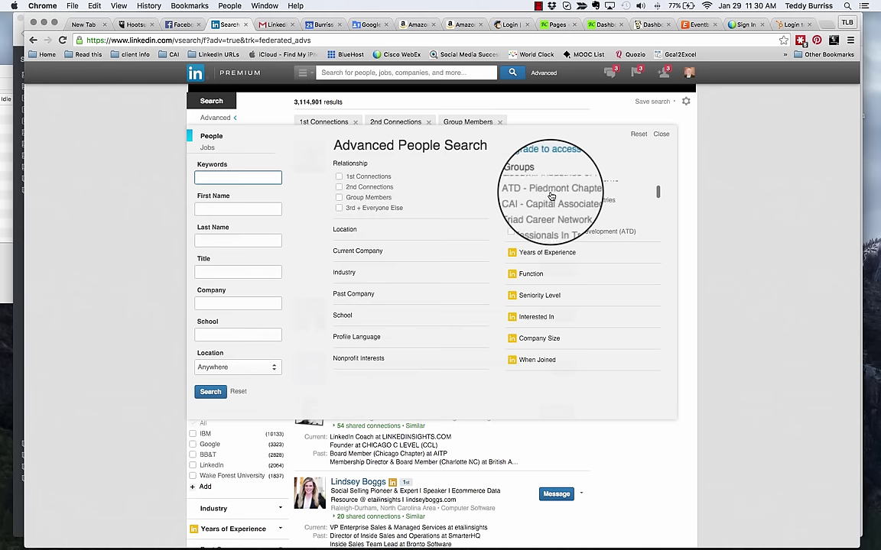
{"action": "left_click", "coordinate": [510, 217]}
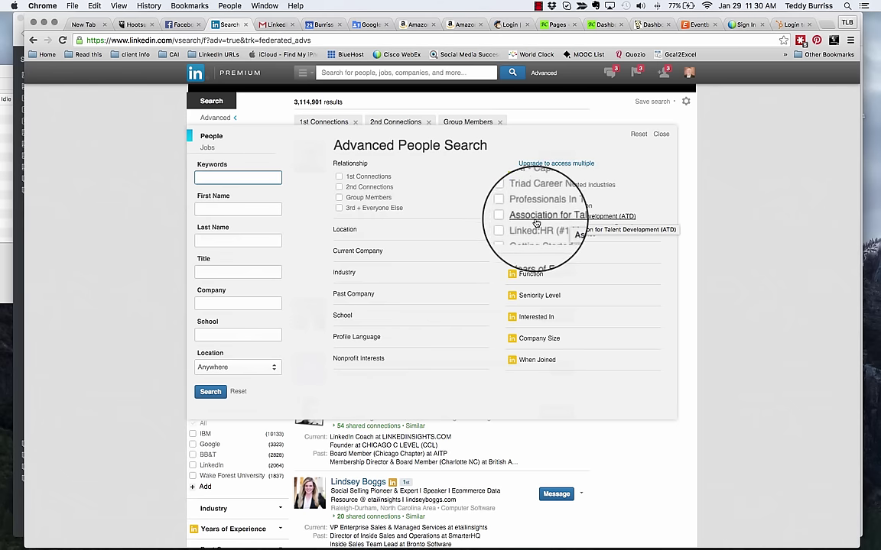
{"action": "left_click", "coordinate": [511, 218]}
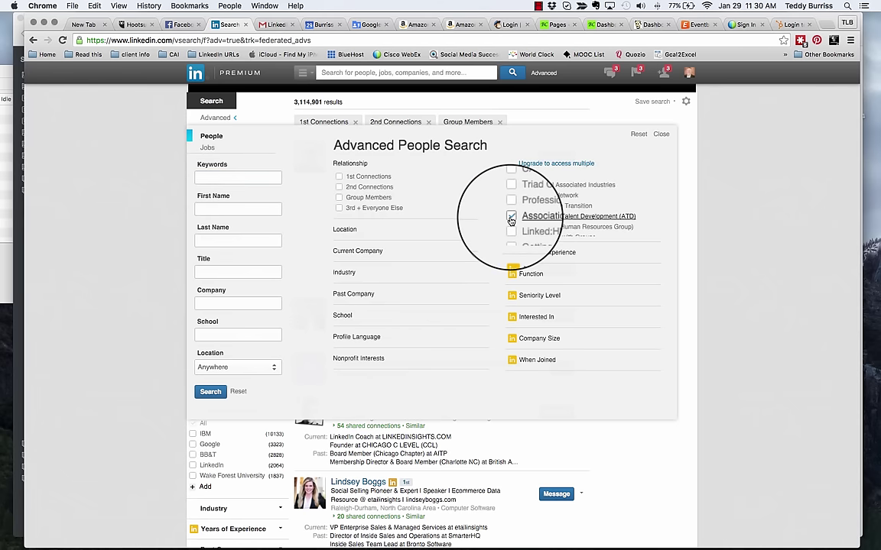
{"action": "left_click", "coordinate": [245, 181]}
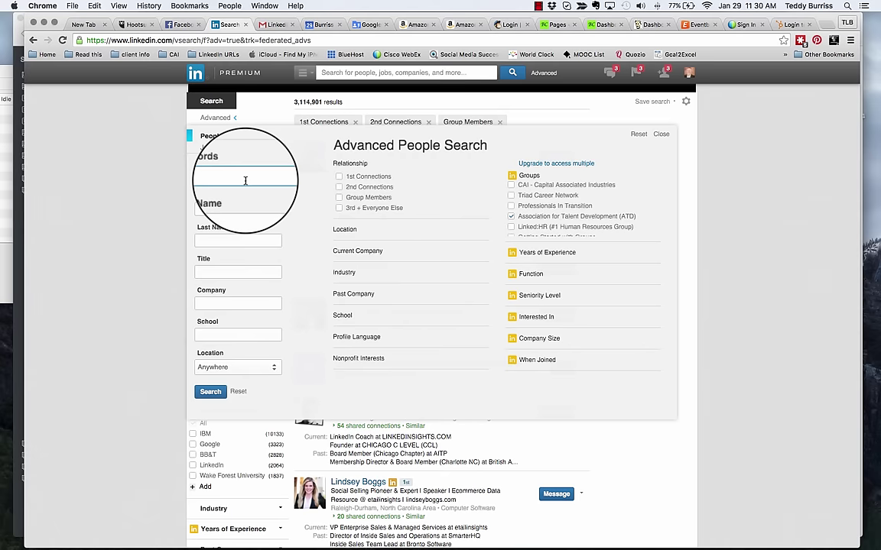
{"action": "type", "text": "Lead"}
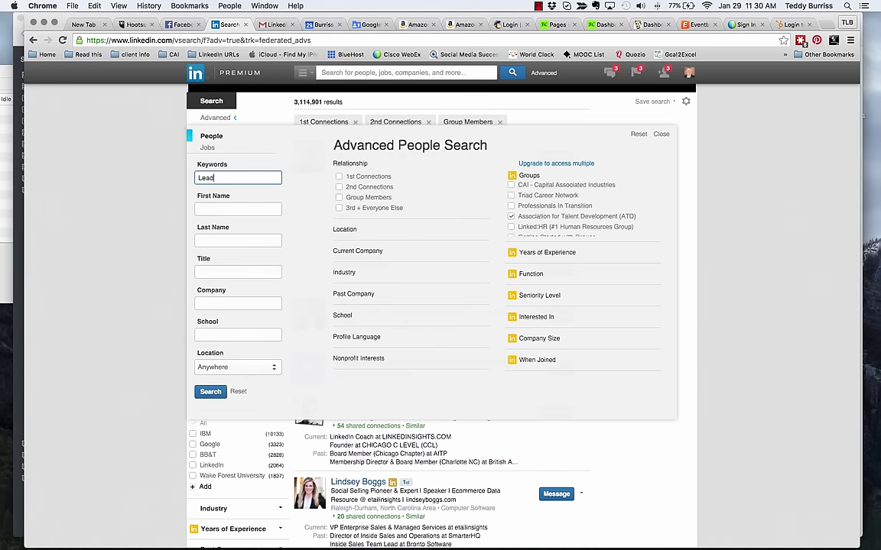
{"action": "type", "text": "ership Coach"}
{"action": "key", "text": "Return"}
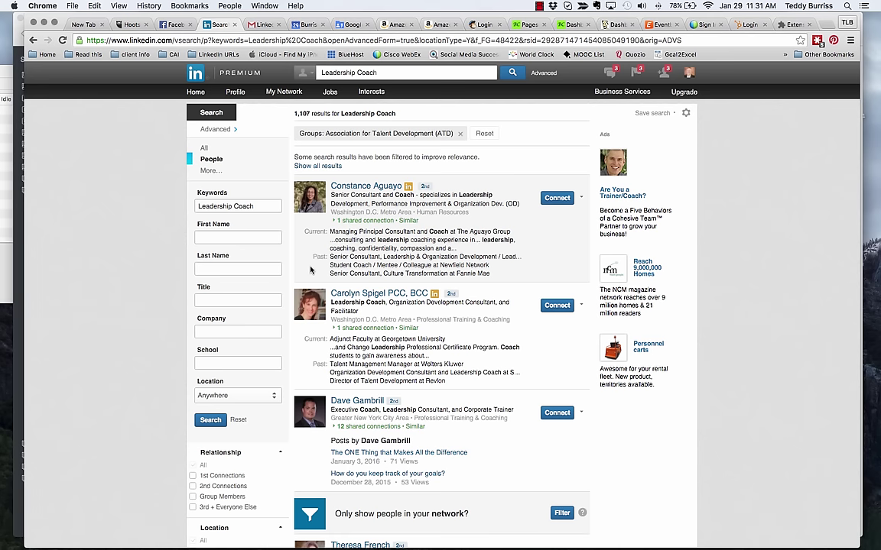
Quote the keywords as "Leadership Coach" and rerun the search for exact-phrase results
{"action": "left_click", "coordinate": [265, 203]}
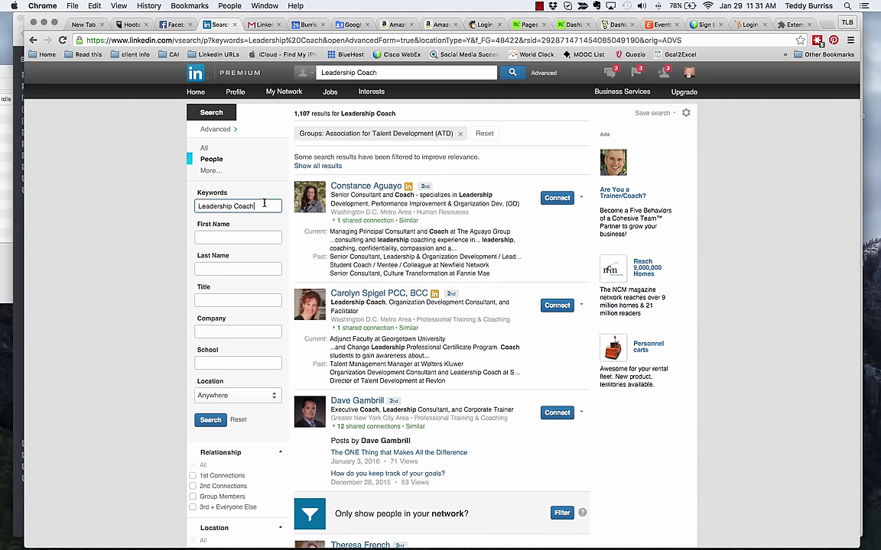
{"action": "type", "text": "\""}
{"action": "key", "text": "Home"}
{"action": "type", "text": "\""}
{"action": "key", "text": "Return"}
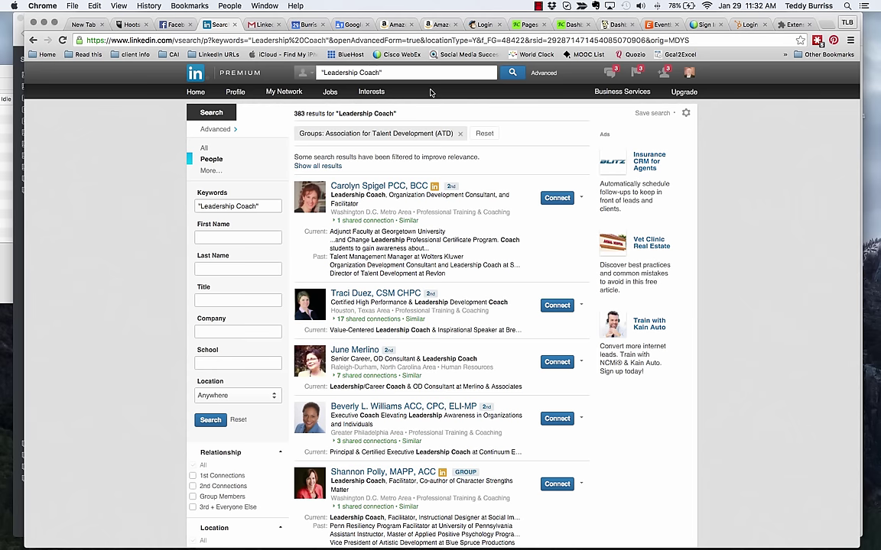
Reopen the Advanced People Search form over the results
{"action": "left_click", "coordinate": [231, 131]}
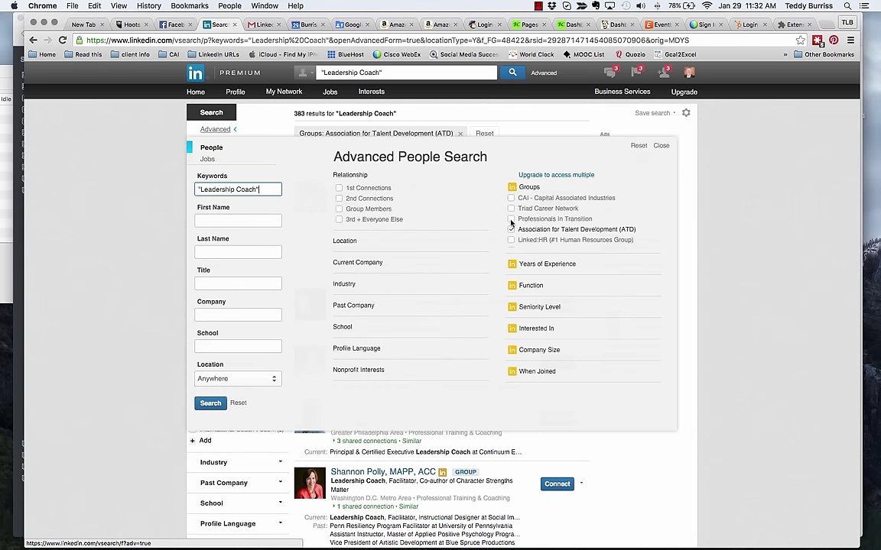